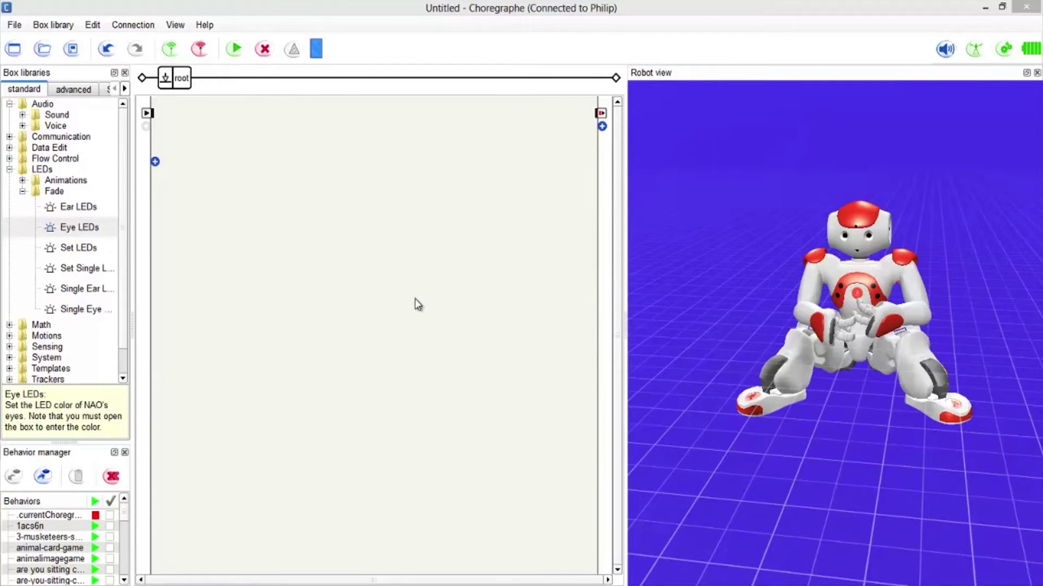
# - Collapse the Fade and LEDs box categories and bring up the list of robots to connect
pyautogui.moveTo(891, 351)
pyautogui.mouseDown()
pyautogui.moveTo(837, 359)
pyautogui.moveTo(876, 351)
pyautogui.mouseUp()
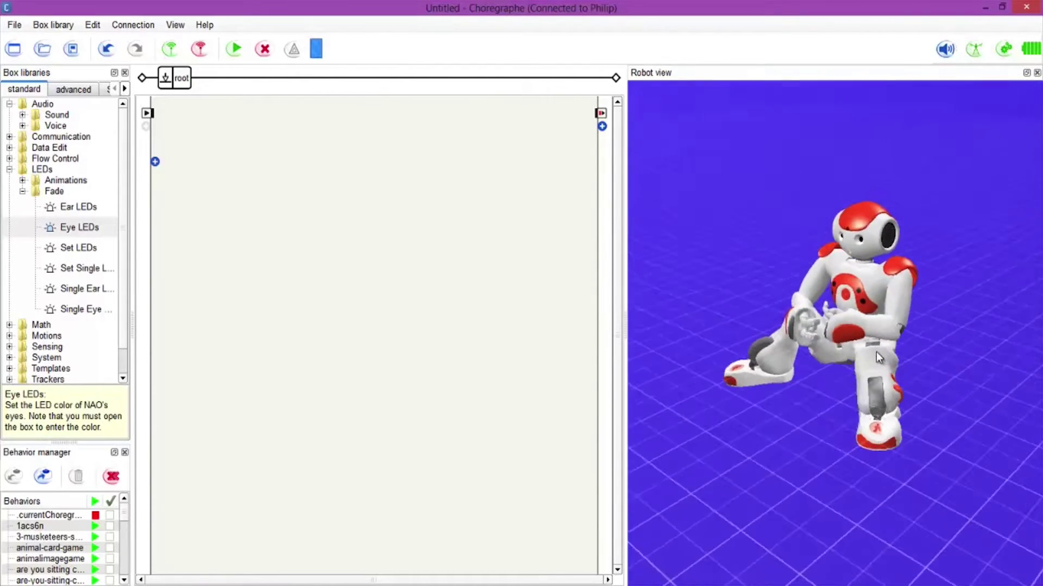
pyautogui.click(22, 192)
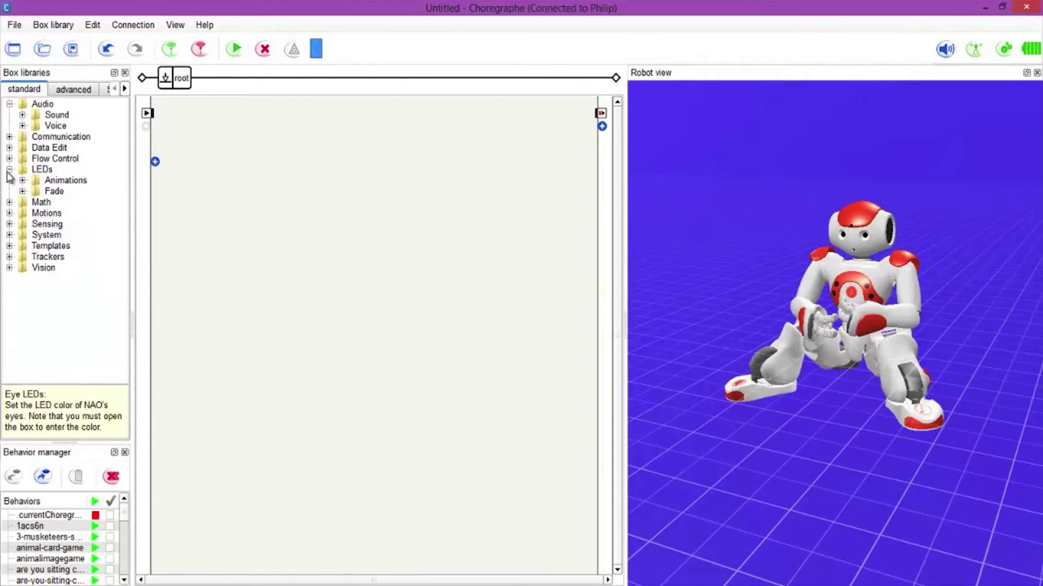
pyautogui.click(10, 169)
pyautogui.moveTo(843, 332)
pyautogui.mouseDown()
pyautogui.moveTo(833, 342)
pyautogui.moveTo(845, 330)
pyautogui.mouseUp()
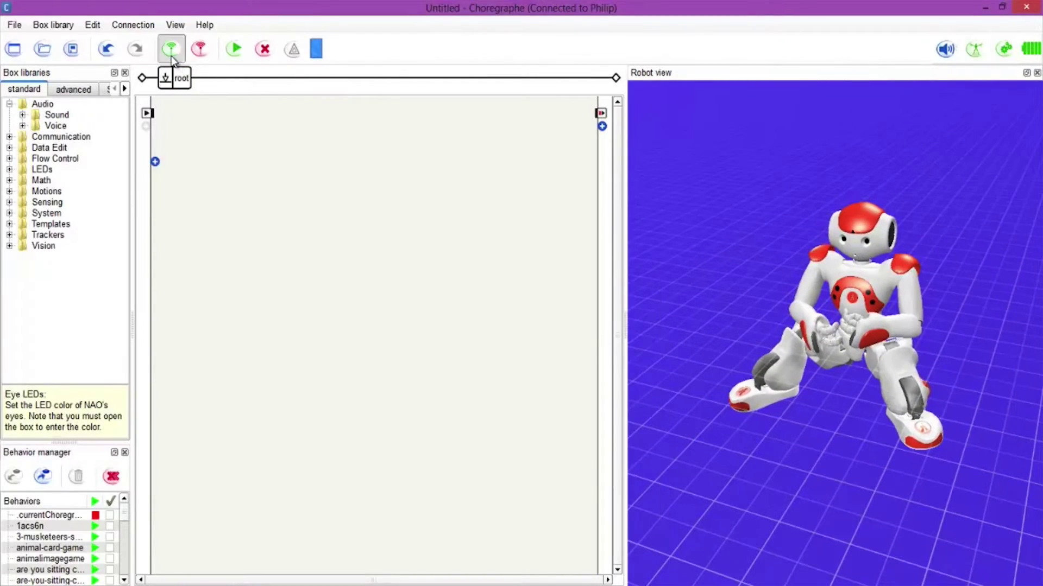
pyautogui.click(170, 50)
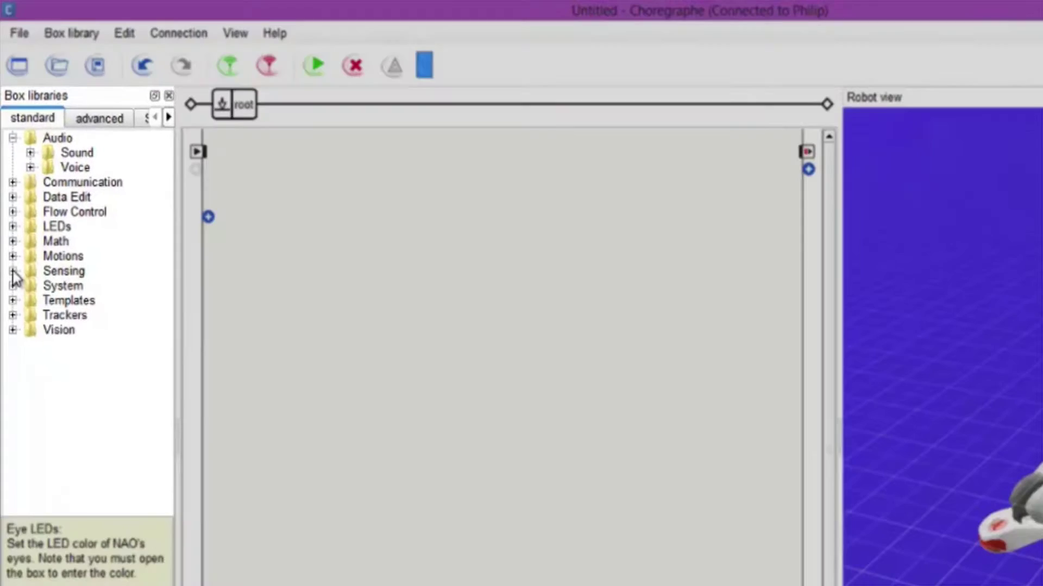
# - Place a Sensing > Bumpers box and wire the root onStart into its onStart input
pyautogui.click(13, 271)
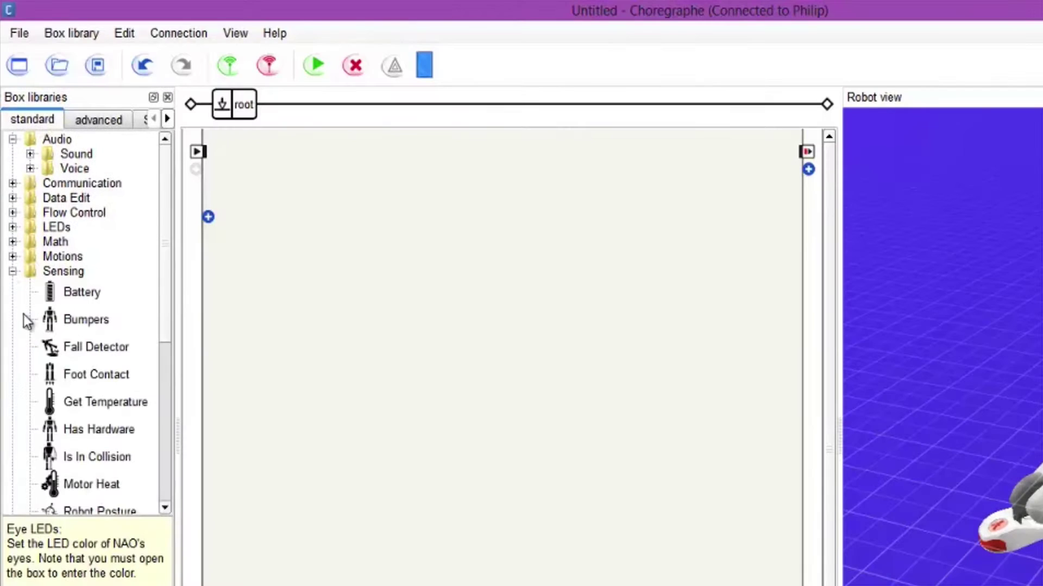
pyautogui.moveTo(162, 266)
pyautogui.mouseDown()
pyautogui.moveTo(167, 374)
pyautogui.moveTo(165, 352)
pyautogui.mouseUp()
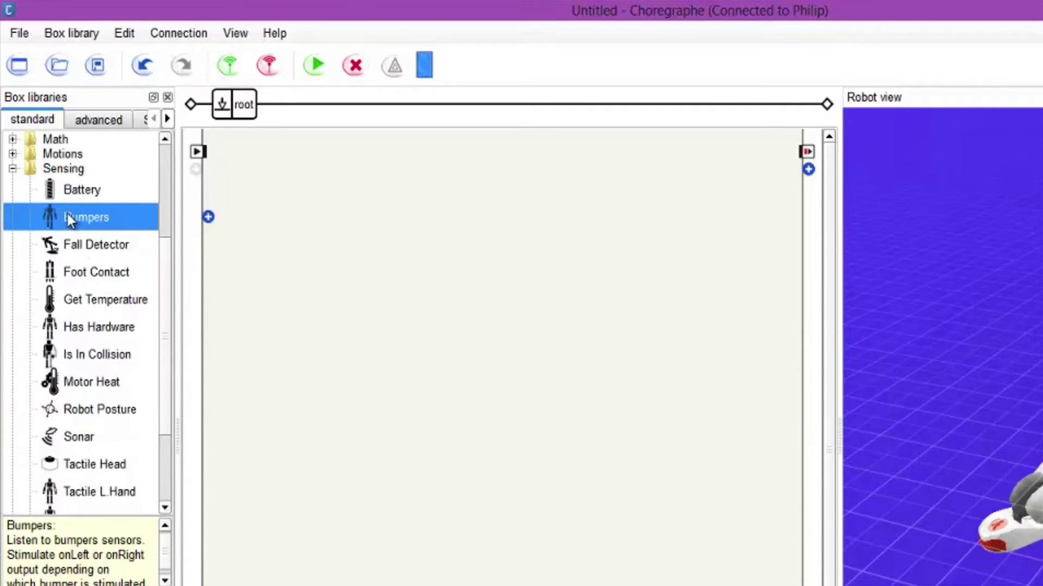
pyautogui.moveTo(68, 214)
pyautogui.mouseDown()
pyautogui.moveTo(358, 277)
pyautogui.moveTo(385, 295)
pyautogui.mouseUp()
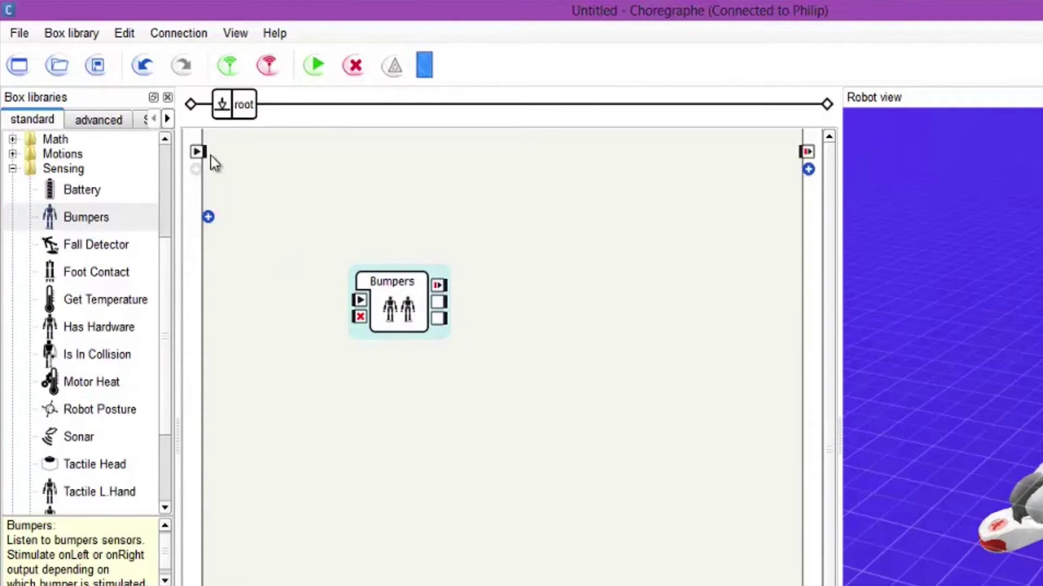
pyautogui.moveTo(198, 152); pyautogui.dragTo(332, 287)
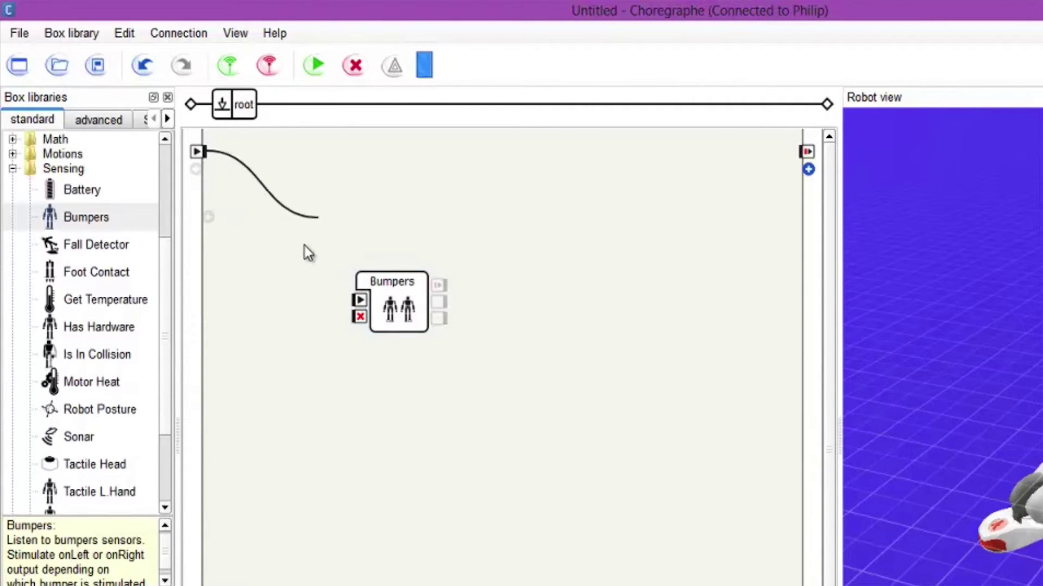
pyautogui.moveTo(333, 287); pyautogui.dragTo(404, 334)
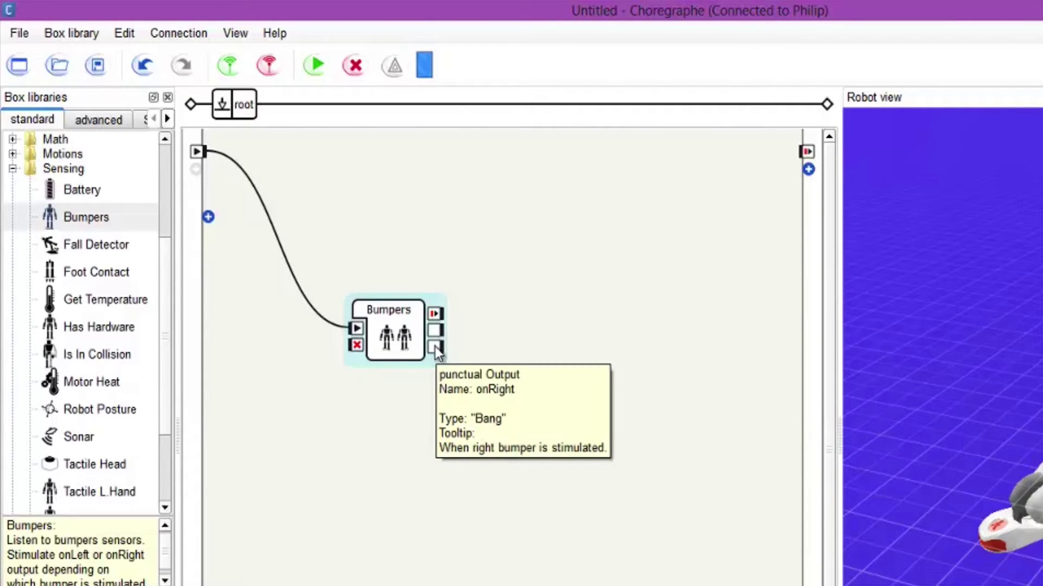
pyautogui.moveTo(398, 314); pyautogui.dragTo(387, 287)
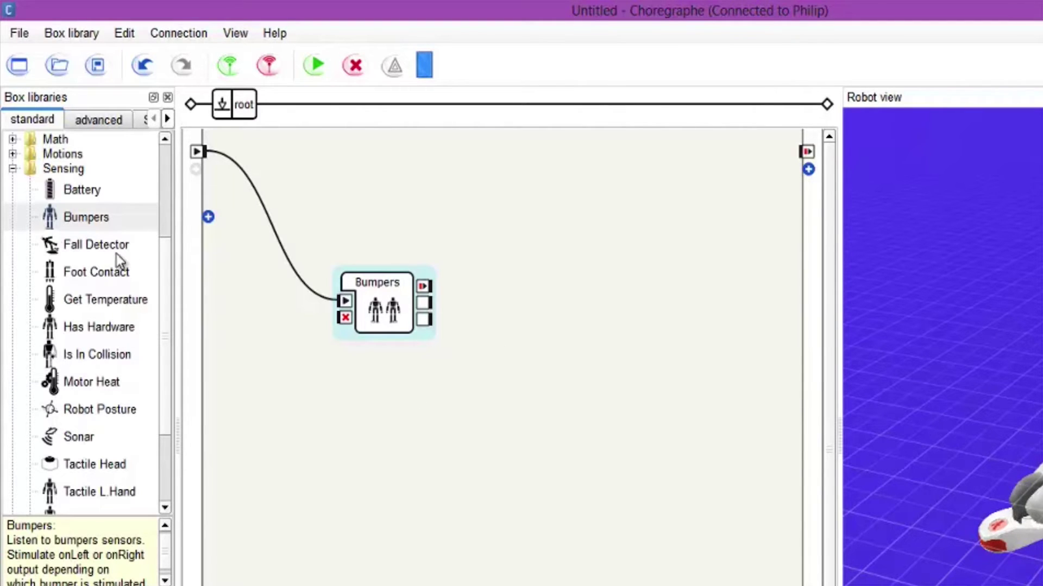
# - Place two LEDs > Fade > Eye LEDs boxes on the diagram, one above the other
pyautogui.click(13, 169)
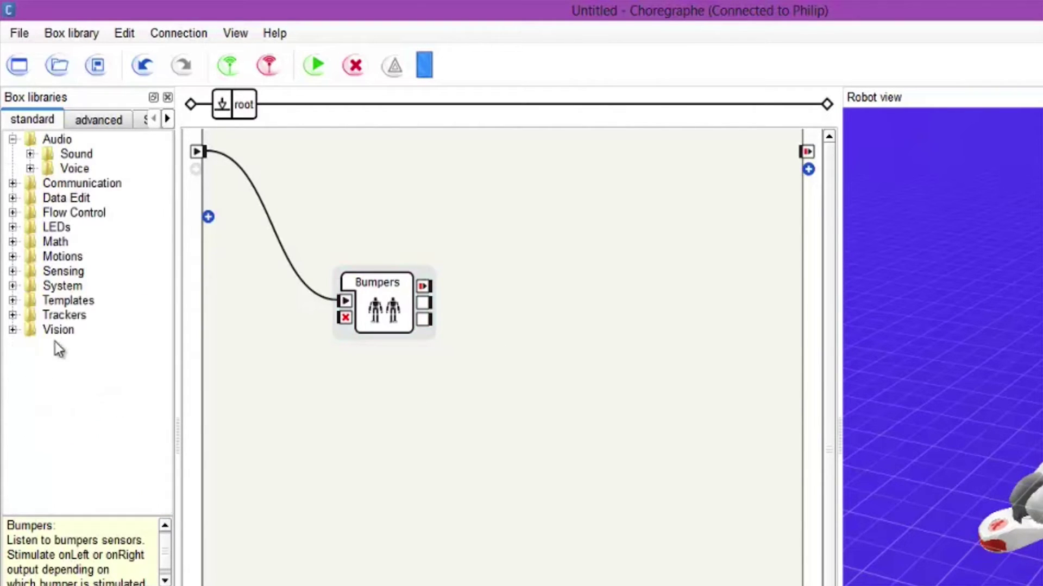
pyautogui.click(12, 228)
pyautogui.click(30, 242)
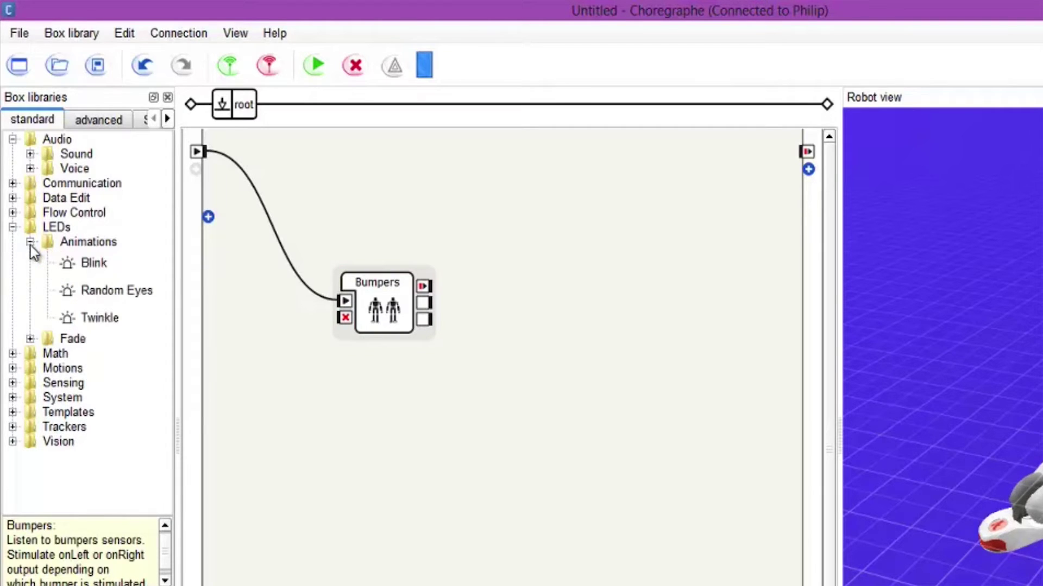
pyautogui.click(30, 257)
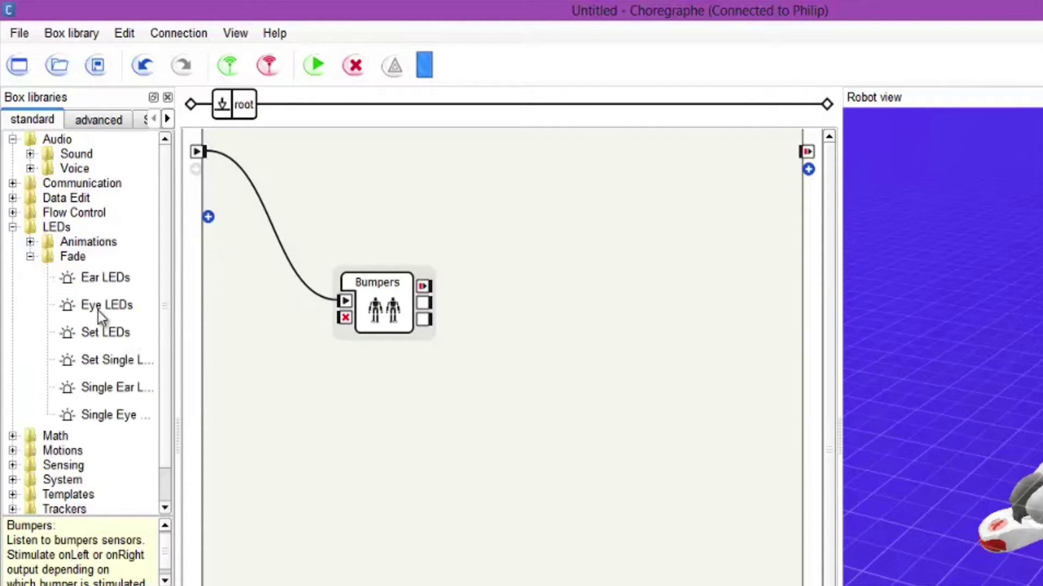
pyautogui.moveTo(98, 311); pyautogui.dragTo(588, 309)
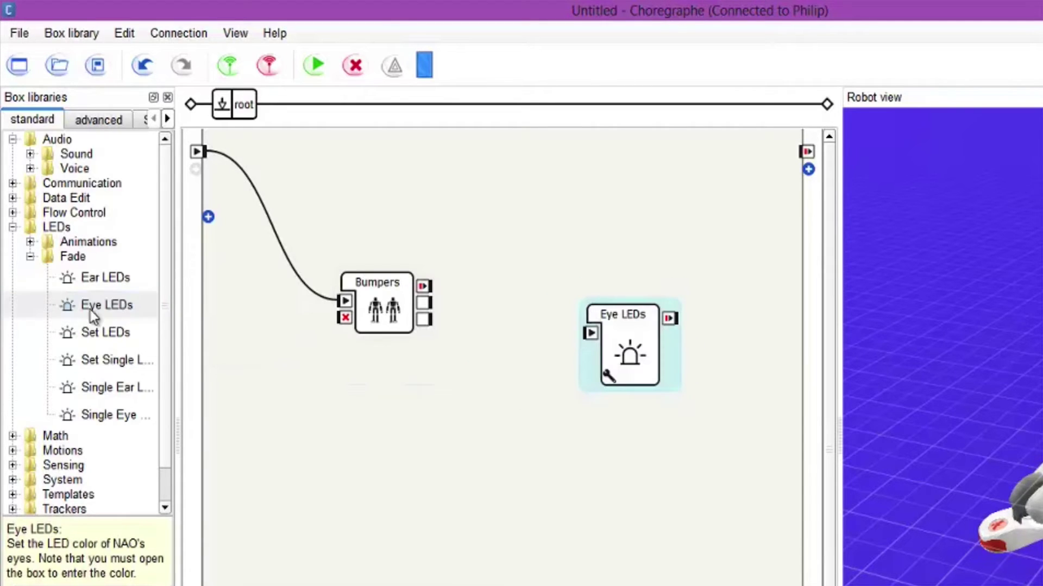
pyautogui.moveTo(77, 307); pyautogui.dragTo(597, 444)
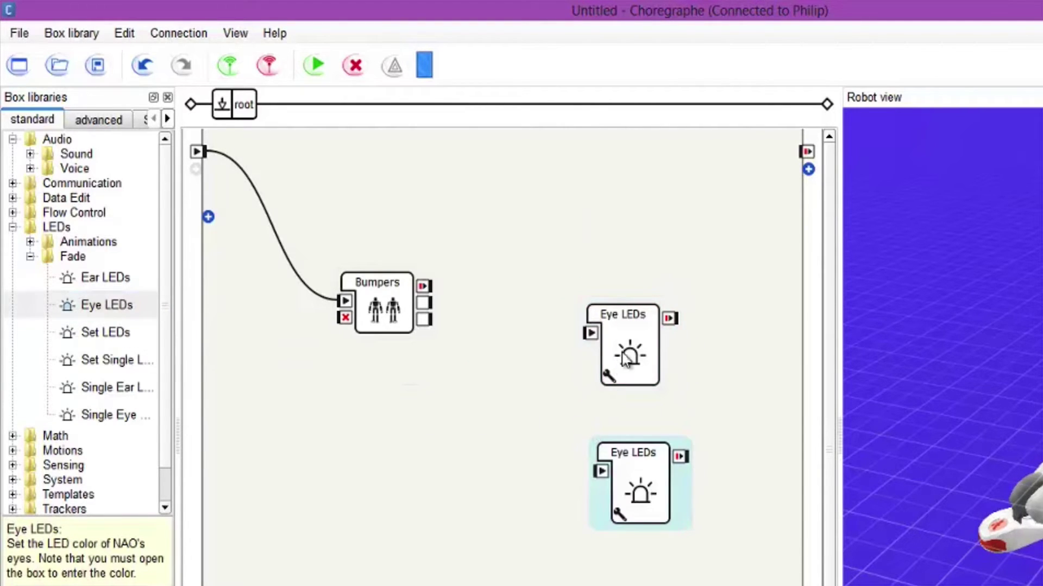
pyautogui.moveTo(627, 363); pyautogui.dragTo(642, 258)
pyautogui.moveTo(619, 487); pyautogui.dragTo(608, 427)
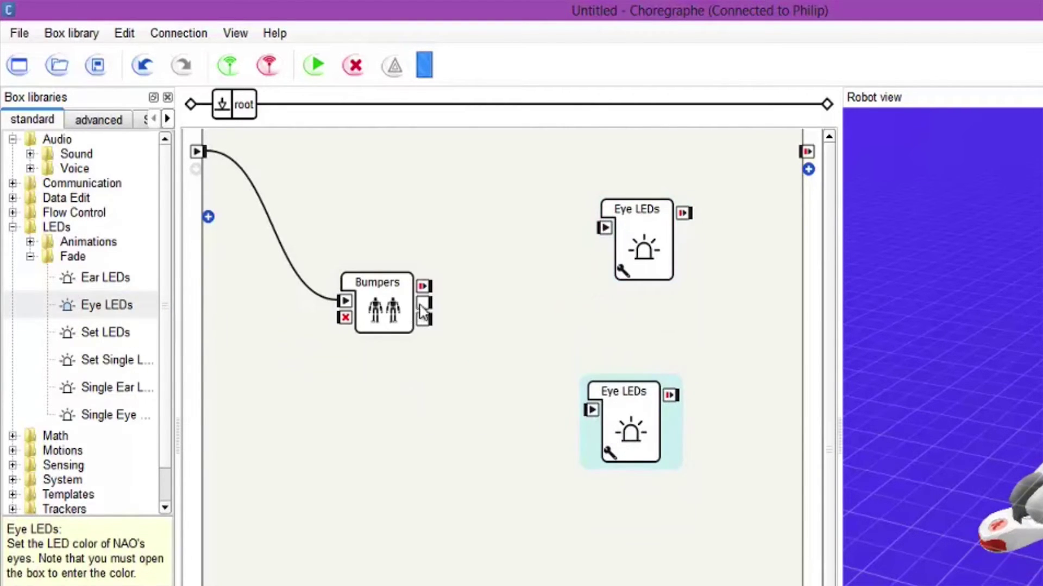
# - Wire Bumpers onLeft and onRight to the upper and lower Eye LEDs, then open the upper box
pyautogui.moveTo(423, 304); pyautogui.dragTo(604, 228)
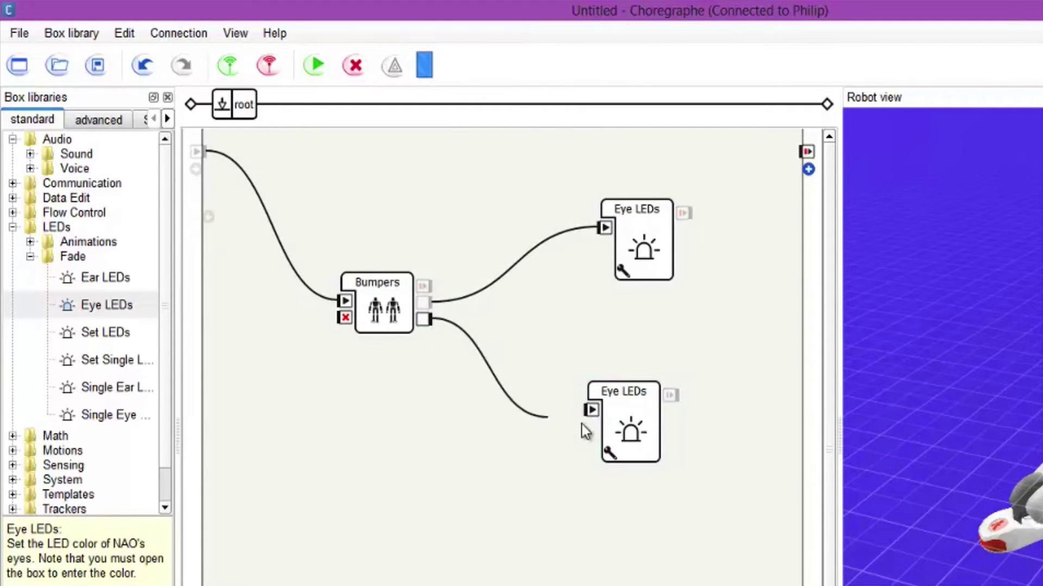
pyautogui.moveTo(424, 321)
pyautogui.mouseDown()
pyautogui.moveTo(591, 410)
pyautogui.moveTo(634, 417)
pyautogui.mouseUp()
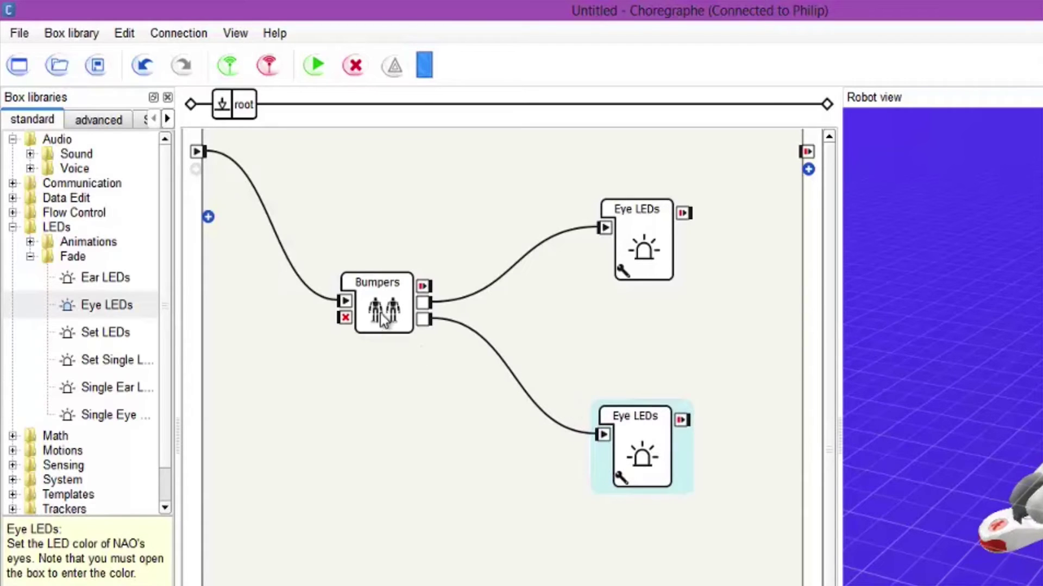
pyautogui.moveTo(377, 316); pyautogui.dragTo(387, 331)
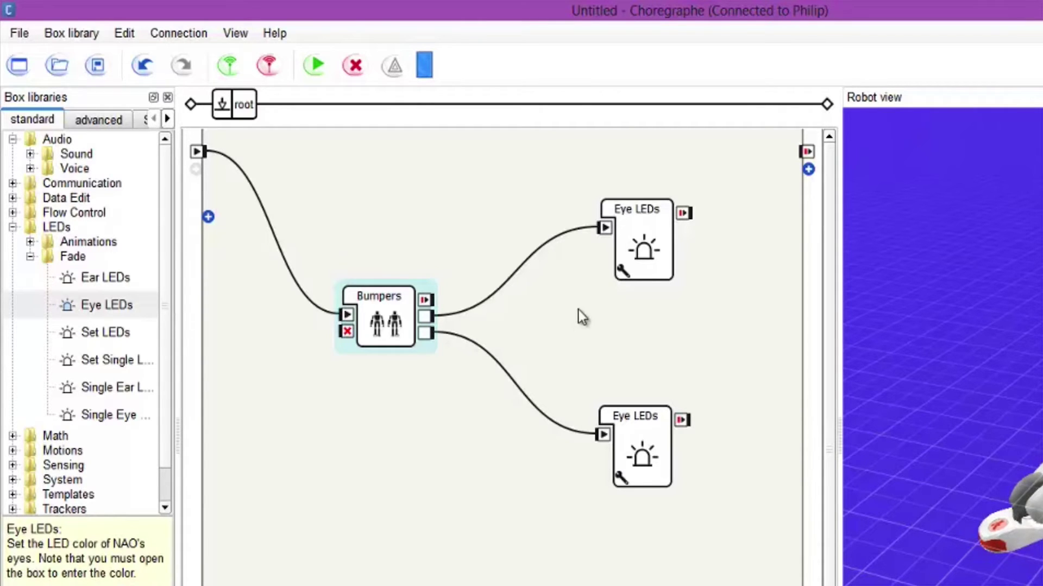
pyautogui.moveTo(644, 420); pyautogui.dragTo(608, 426)
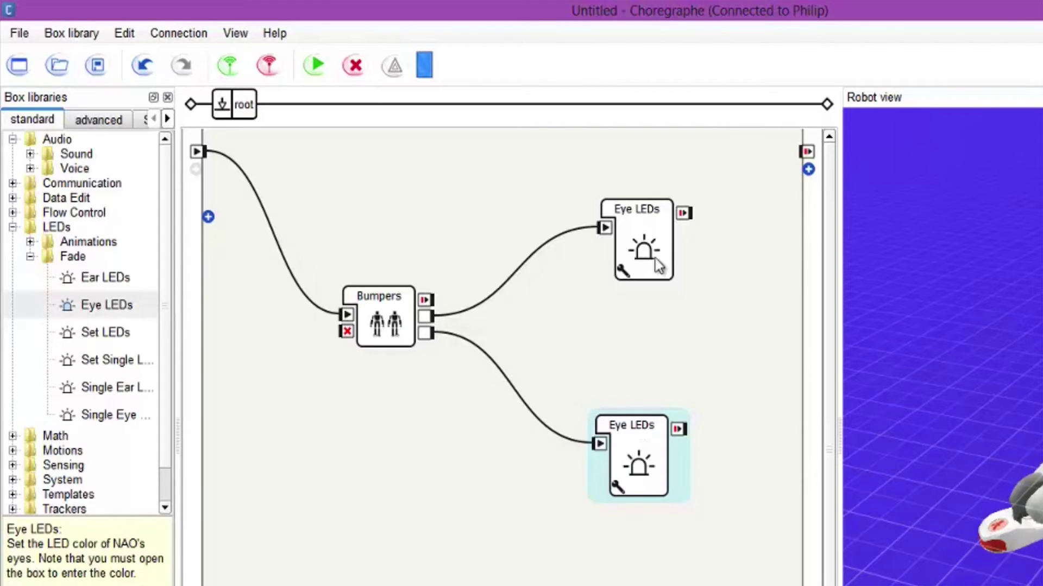
pyautogui.moveTo(635, 224); pyautogui.dragTo(638, 229)
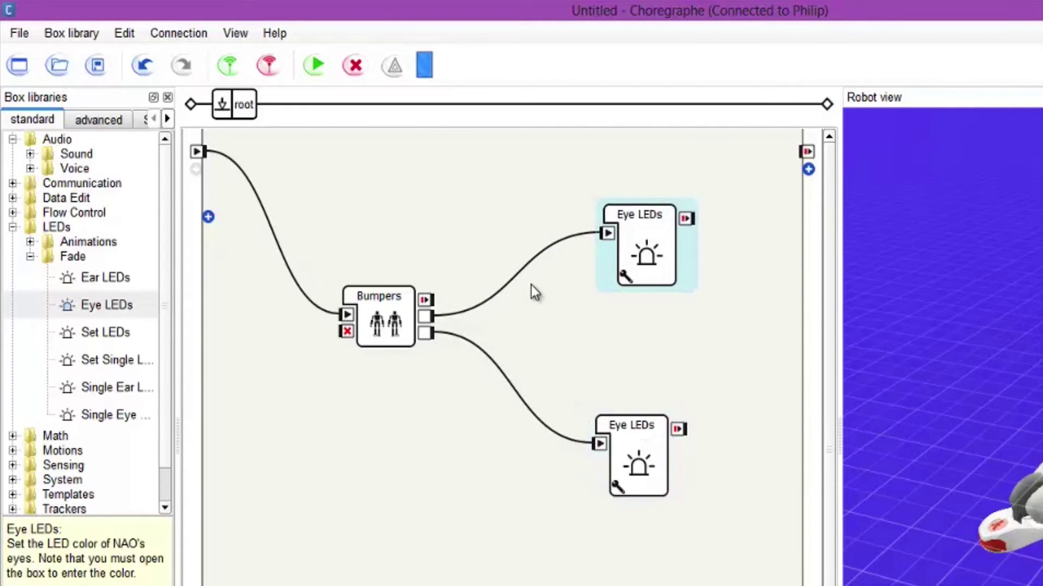
pyautogui.doubleClick(653, 232)
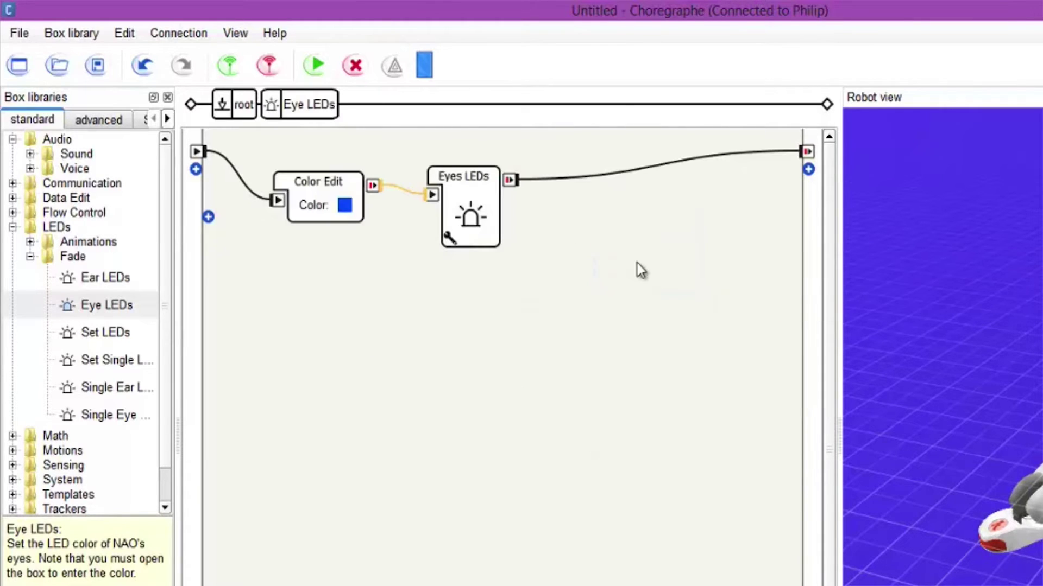
# - Set the upper Eye LEDs box's colour to yellow and go back to the root diagram
pyautogui.click(344, 205)
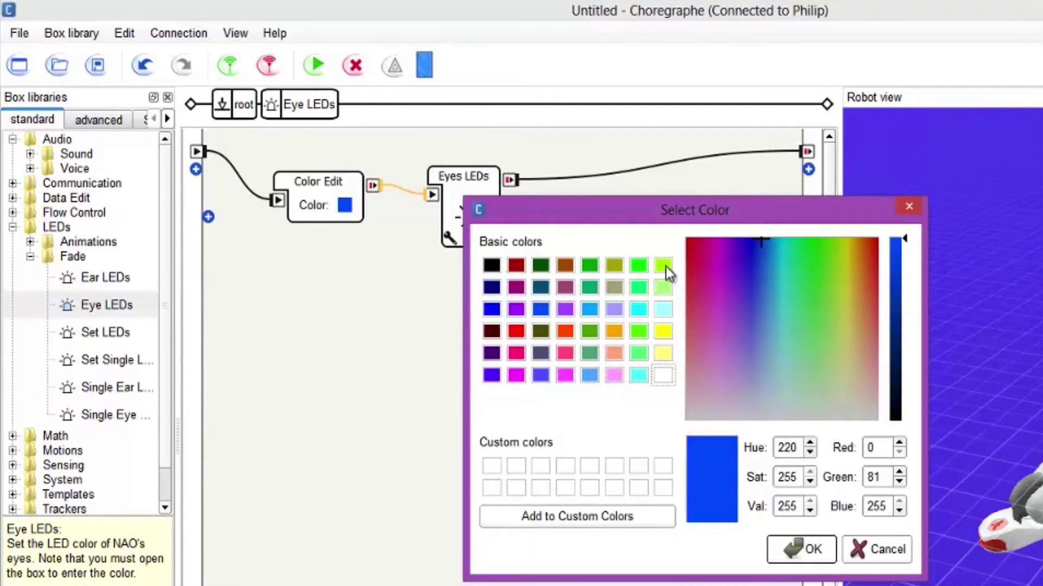
pyautogui.click(666, 332)
pyautogui.click(812, 552)
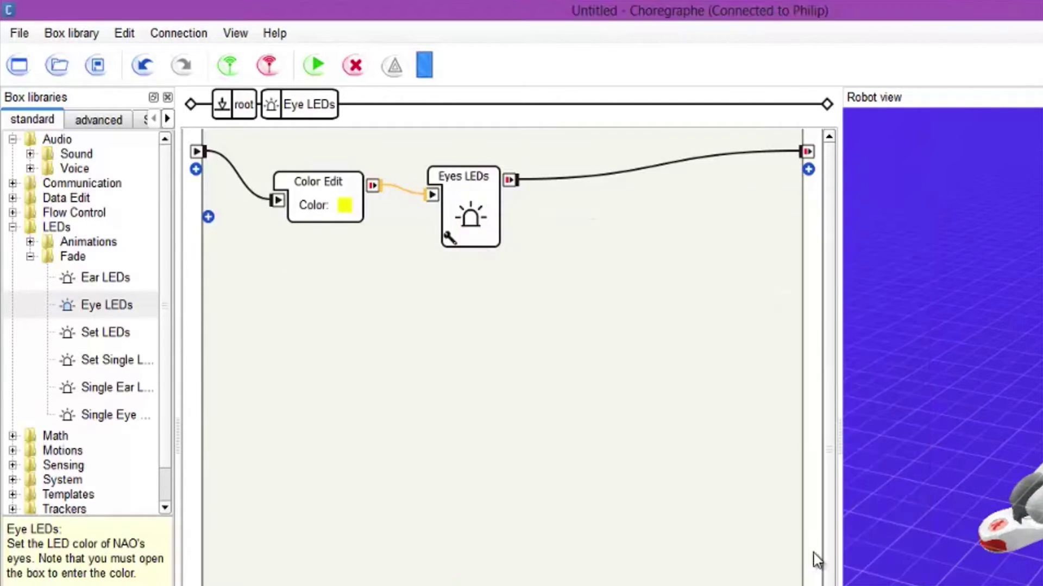
pyautogui.click(234, 104)
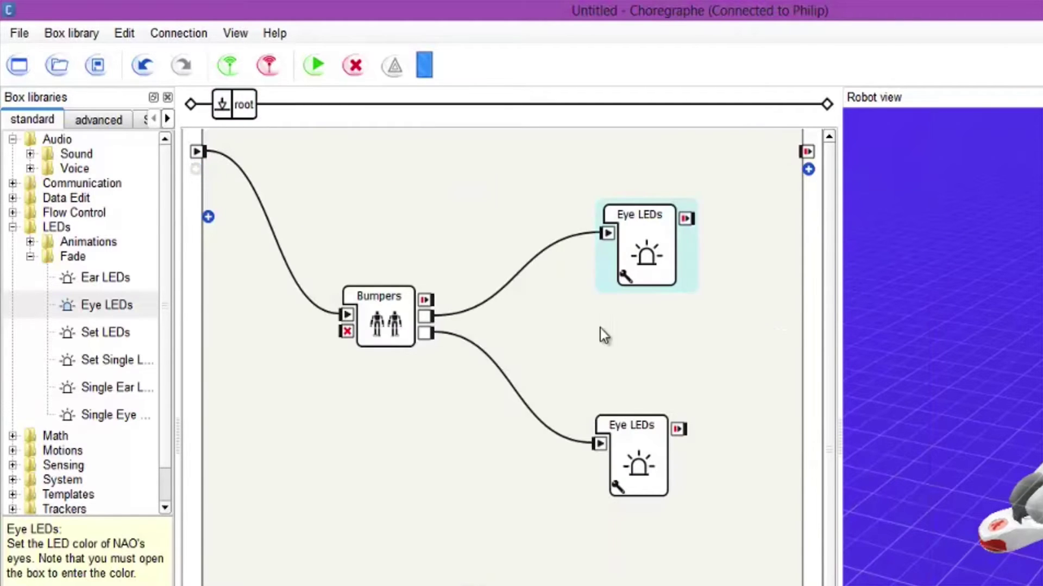
# - Set the lower Eye LEDs box's colour to black and return to the root diagram
pyautogui.doubleClick(641, 438)
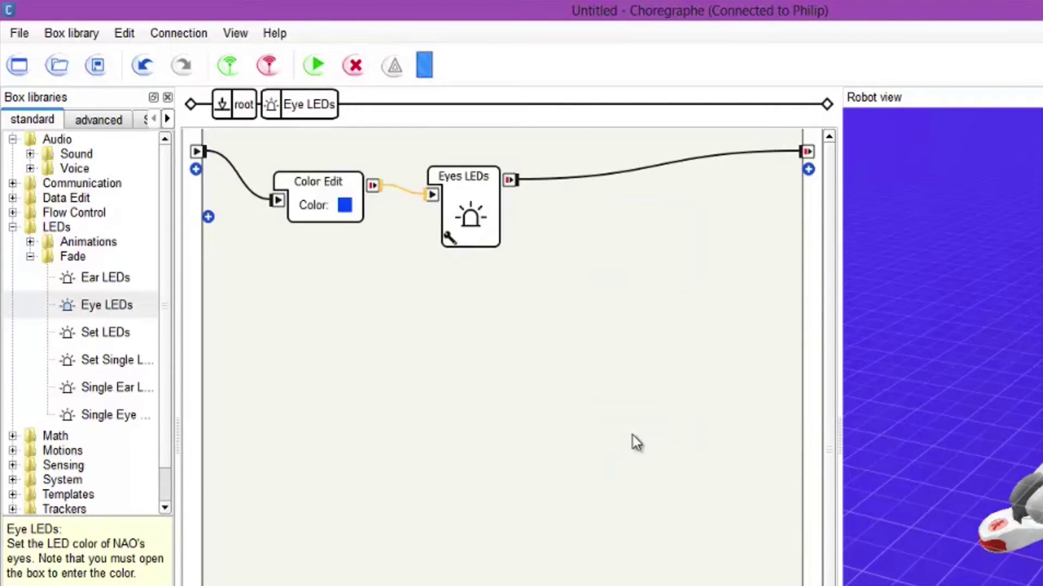
pyautogui.click(345, 208)
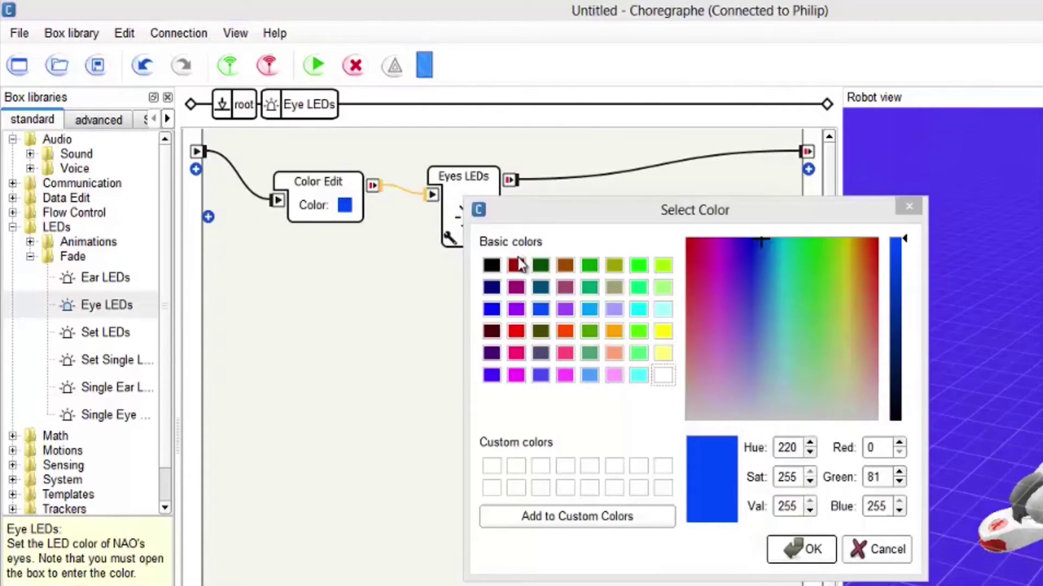
pyautogui.click(491, 265)
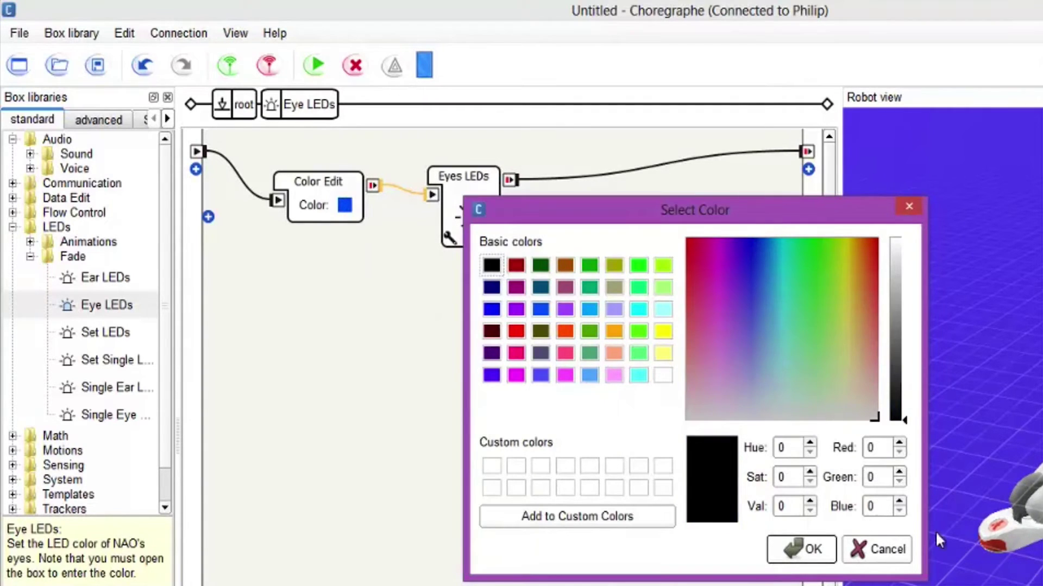
pyautogui.click(821, 552)
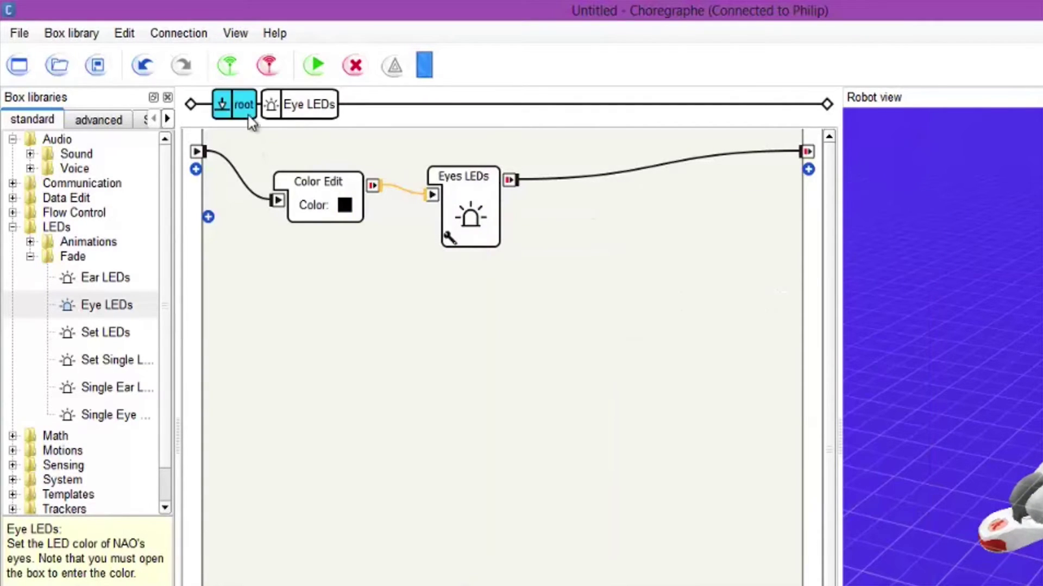
pyautogui.click(236, 106)
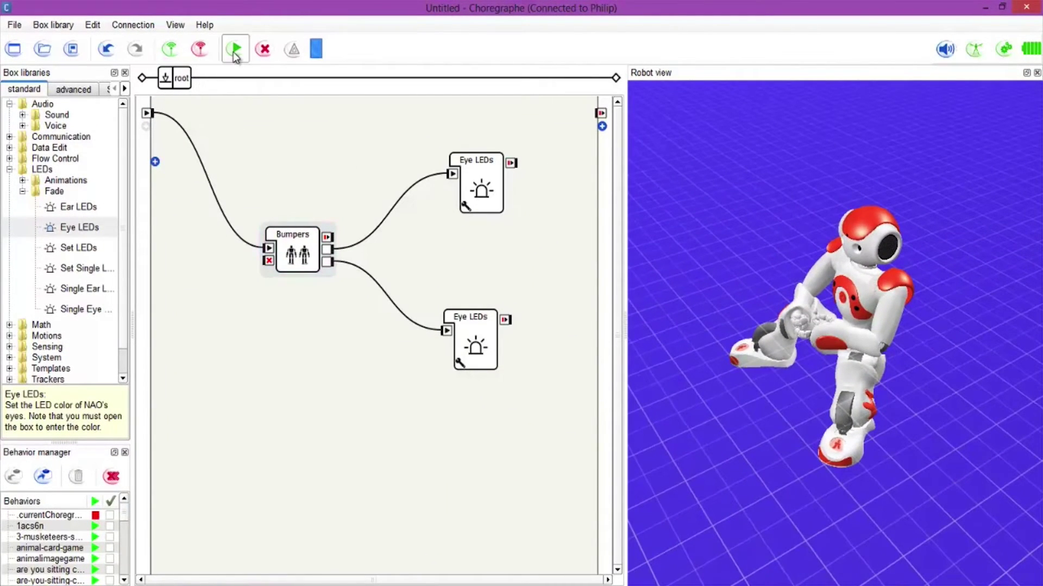
# - Upload and run the Bumpers-to-Eye-LEDs behavior on NAO with the green Play button
pyautogui.click(234, 50)
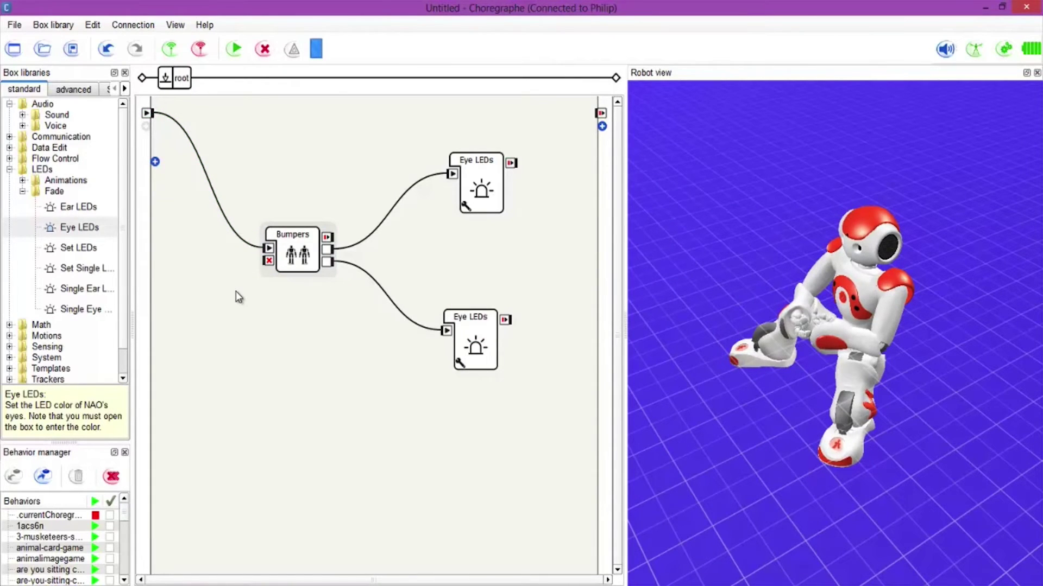